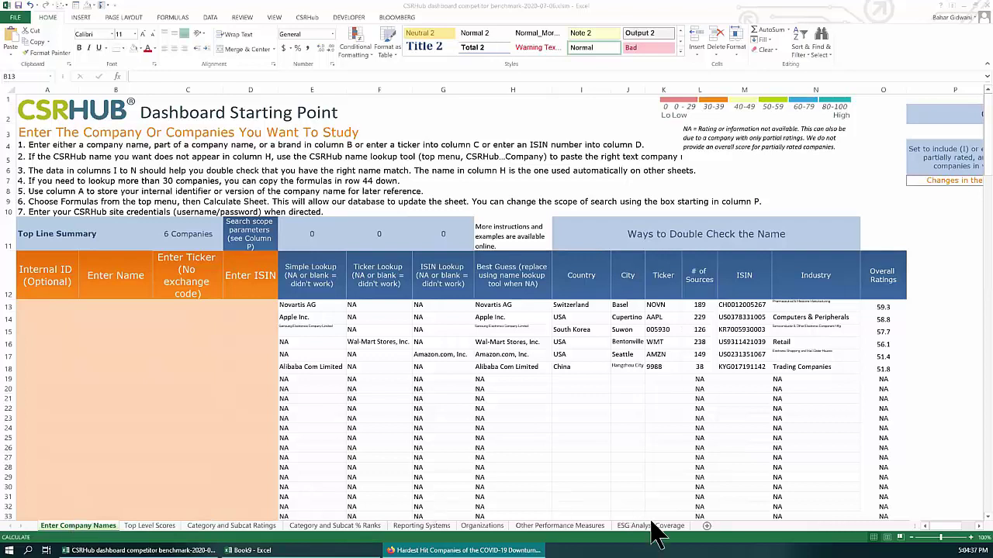
Step: Copy the selected hotel and casino company table from the BEACH stocks web article into the blank Book9 workbook, starting at cell A2
mouse_move(250, 366)
left_mouse_down()
mouse_move(111, 308)
mouse_move(246, 354)
mouse_move(243, 384)
left_mouse_up()
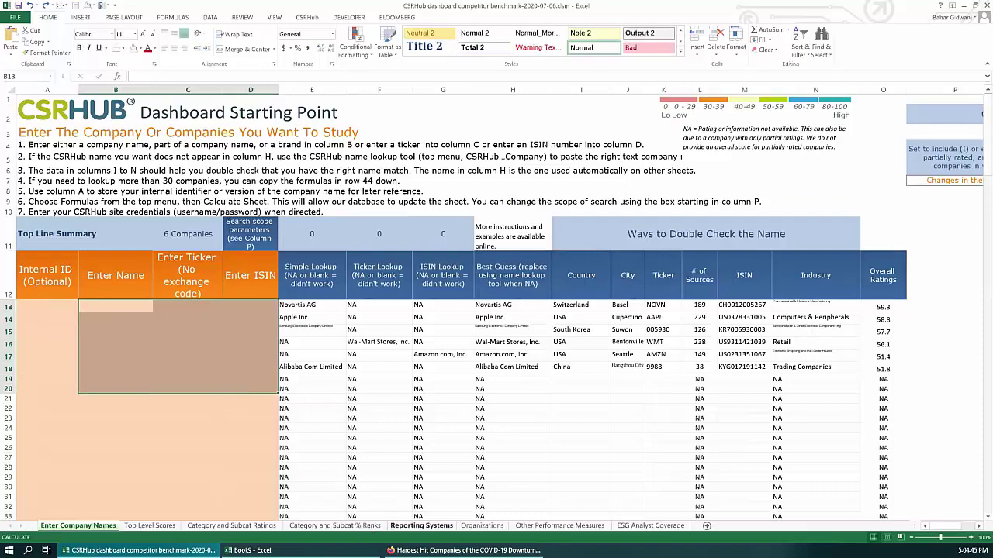
left_click(464, 550)
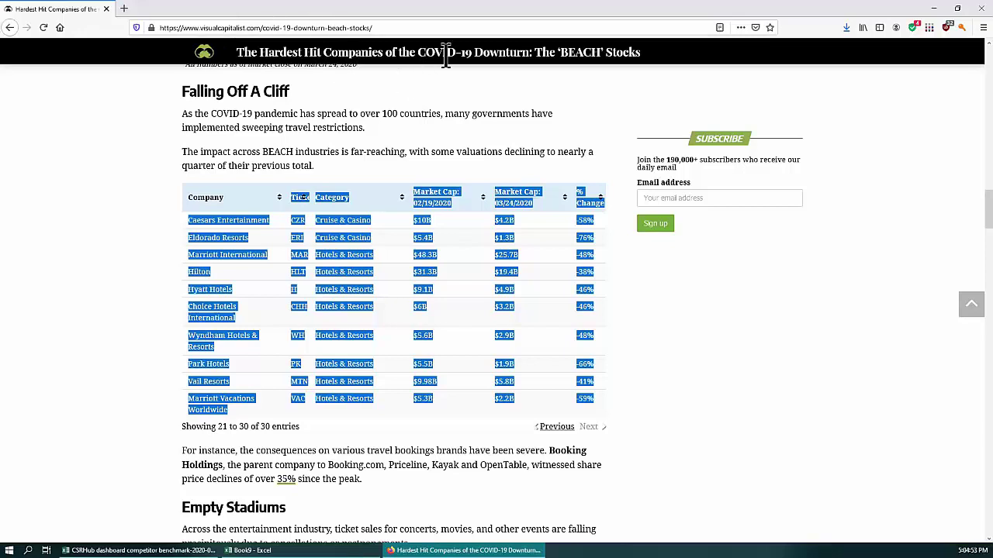
right_click(341, 272)
left_click(362, 277)
left_click(264, 551)
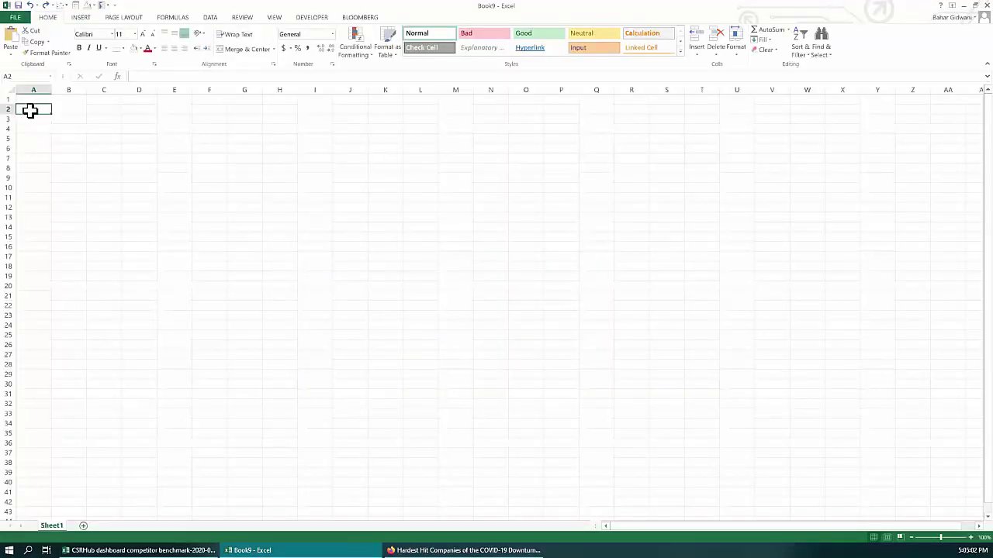
right_click(31, 110)
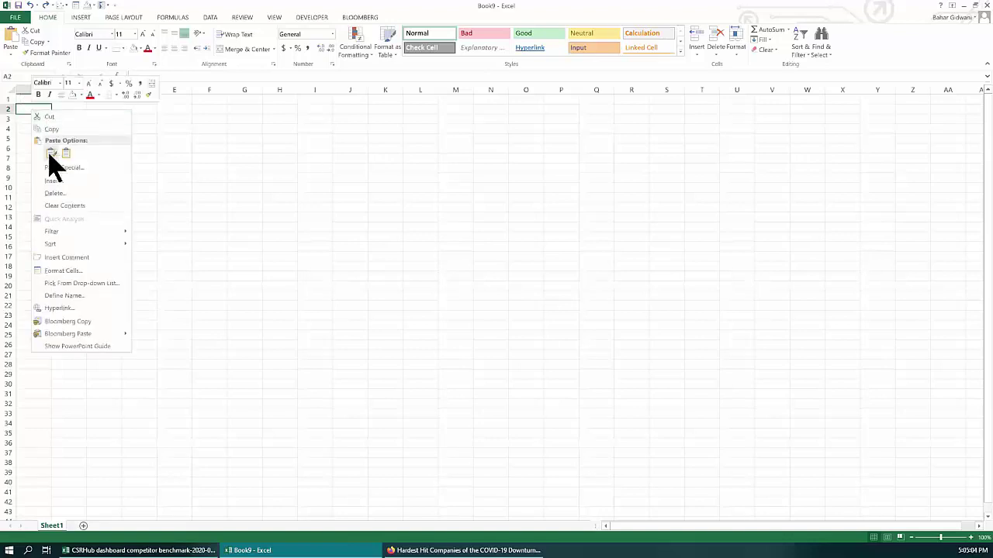
left_click(51, 154)
Step: Copy the names and tickers in A3:B12 of Book9, paste them as values at B13 of the dashboard's Enter Company Names sheet, and recalculate
left_click_drag(26, 151, 62, 405)
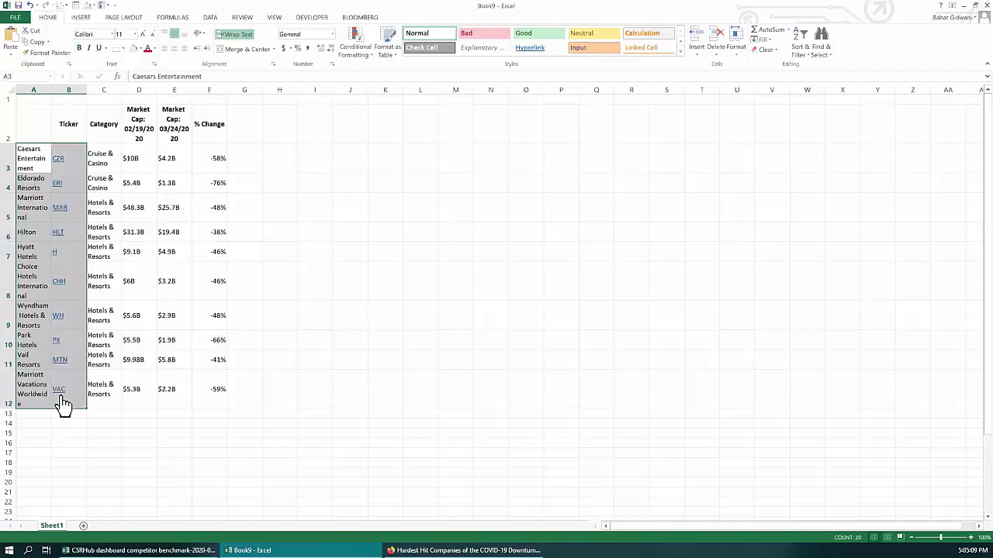
right_click(25, 161)
left_click(49, 186)
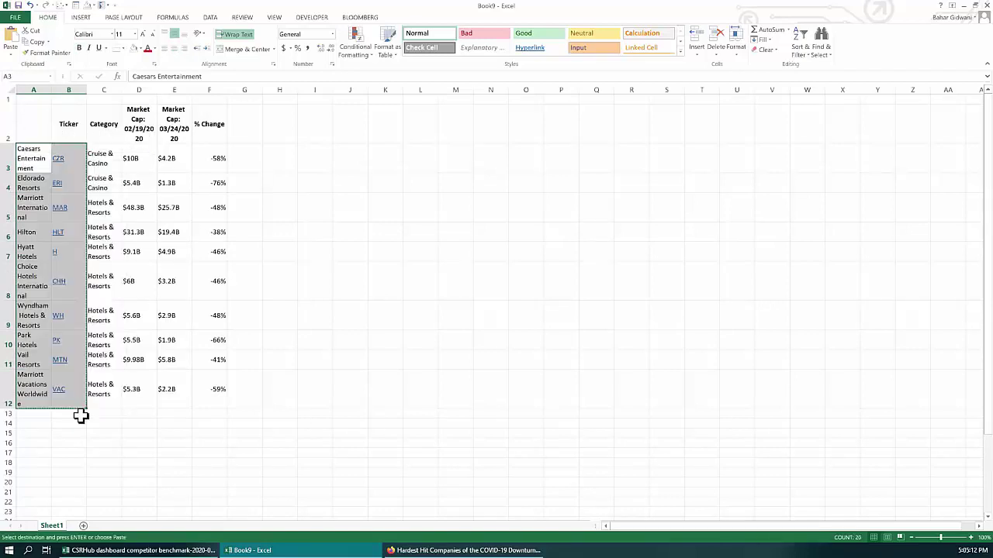
left_click(140, 549)
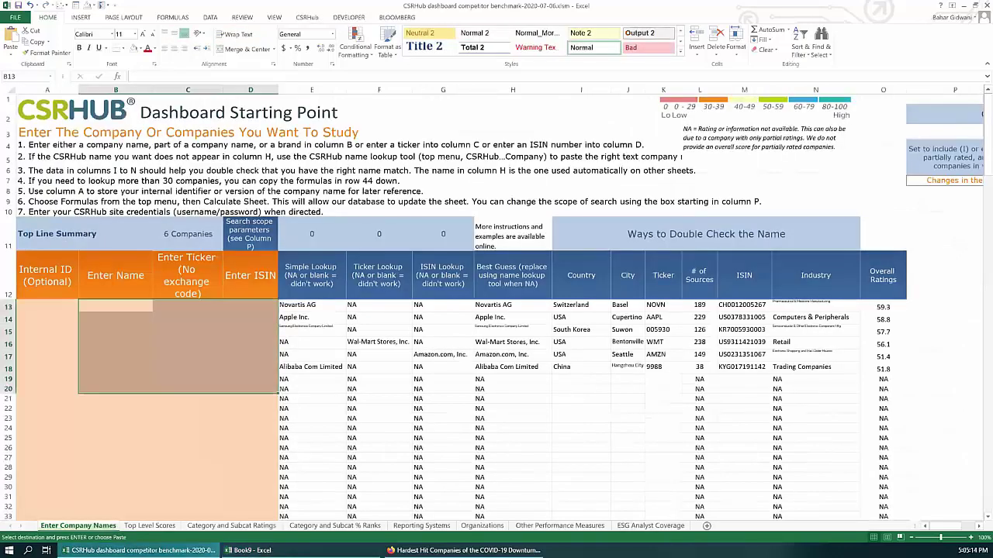
left_click(117, 303)
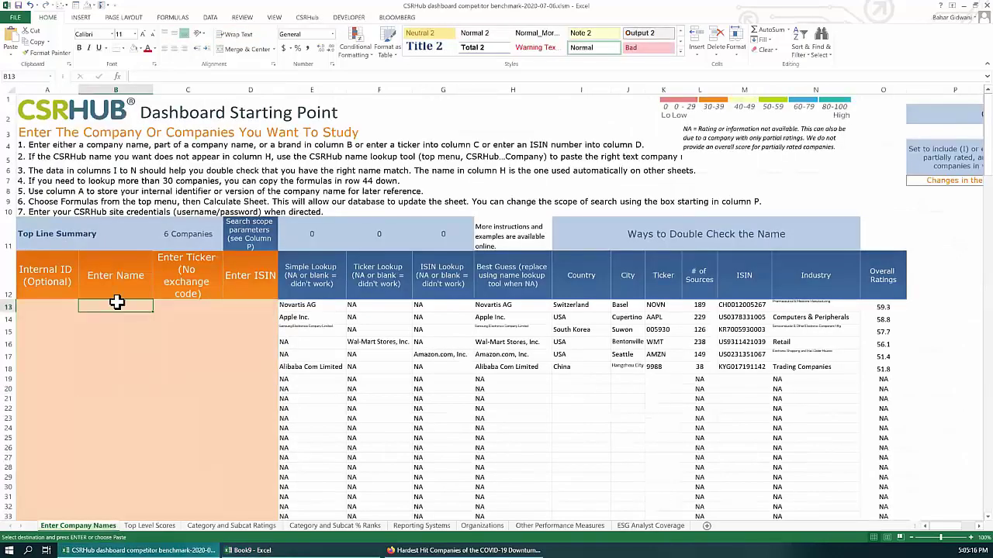
right_click(117, 304)
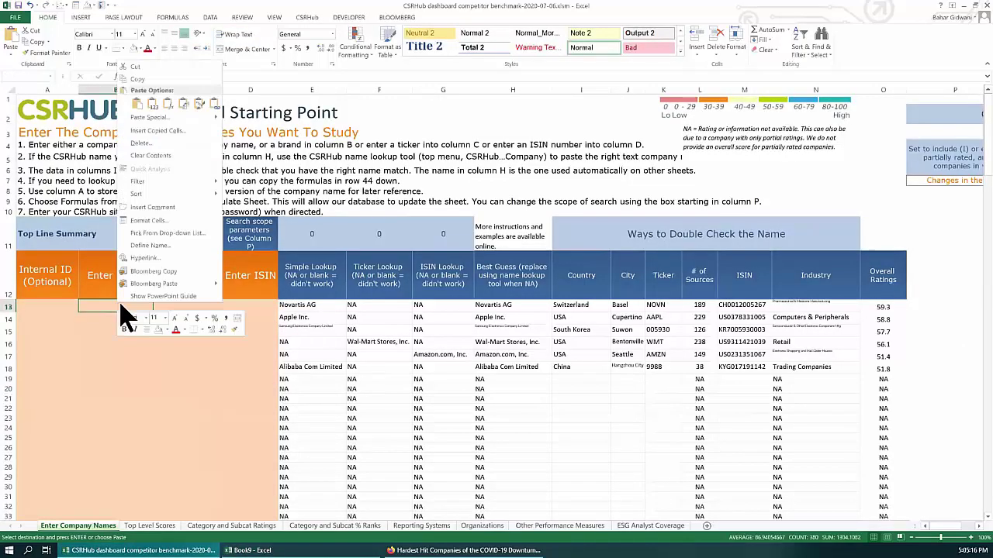
left_click(154, 106)
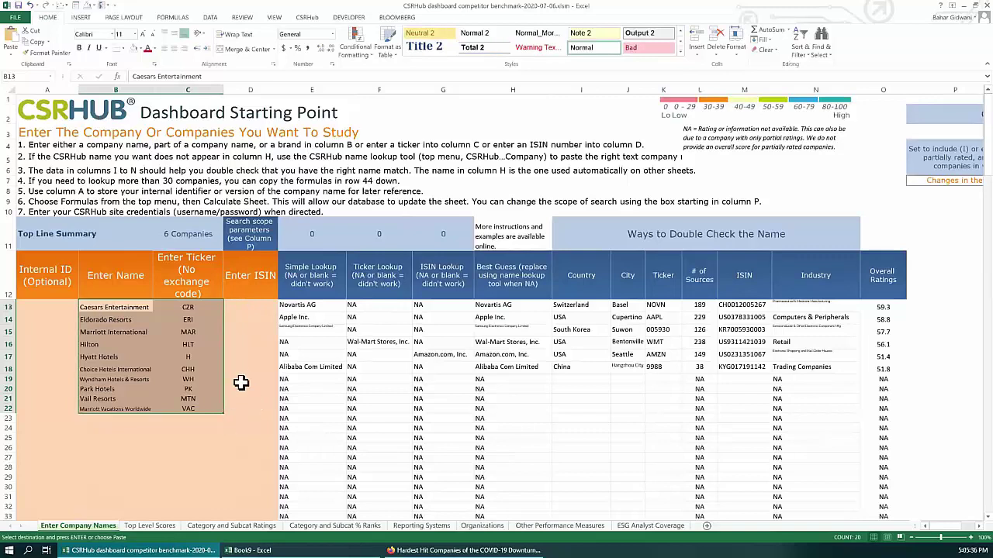
key("F9")
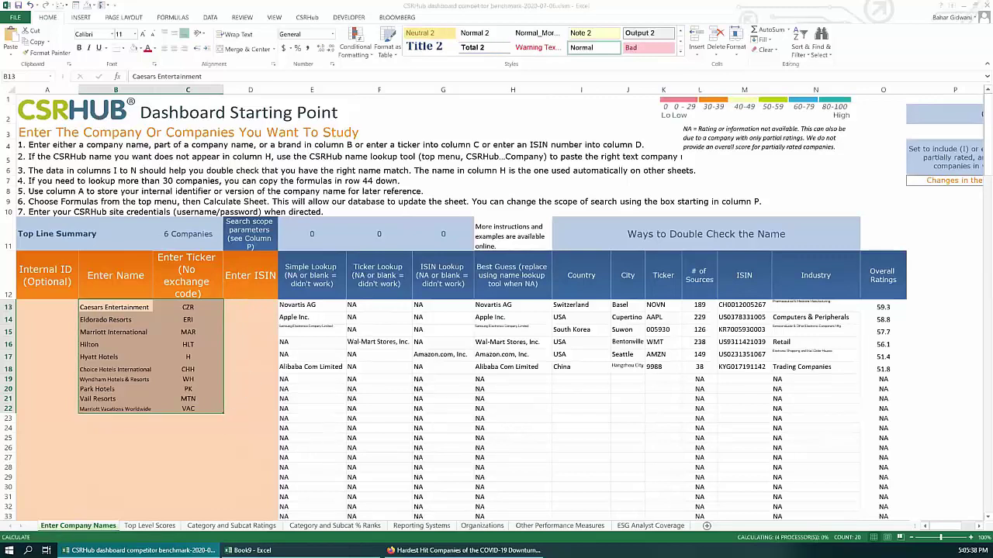
Step: Widen the Best Guess and Ticker Lookup columns and inspect the ticker matches for Marriott International and Wyndham Hotels & Resorts
left_click_drag(486, 306, 503, 408)
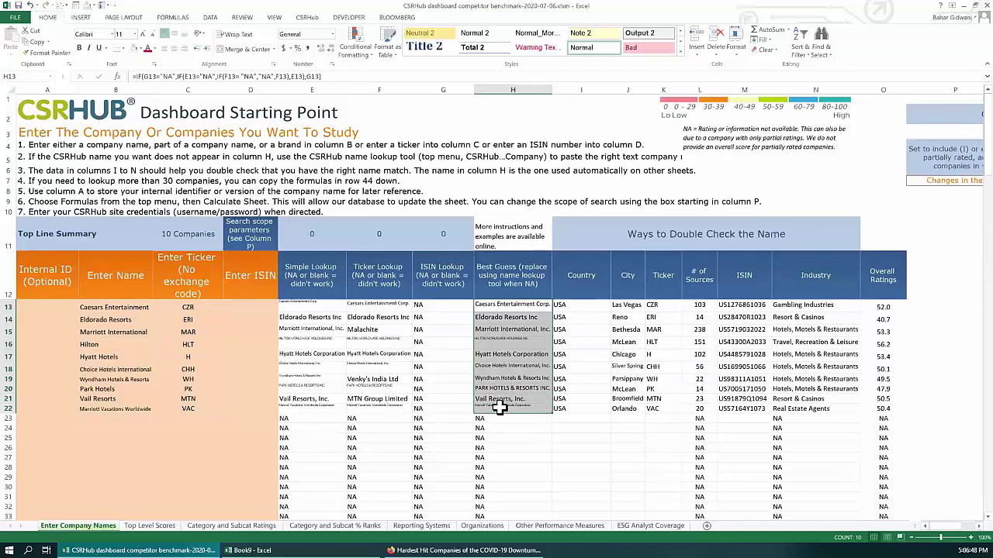
left_click_drag(551, 87, 595, 90)
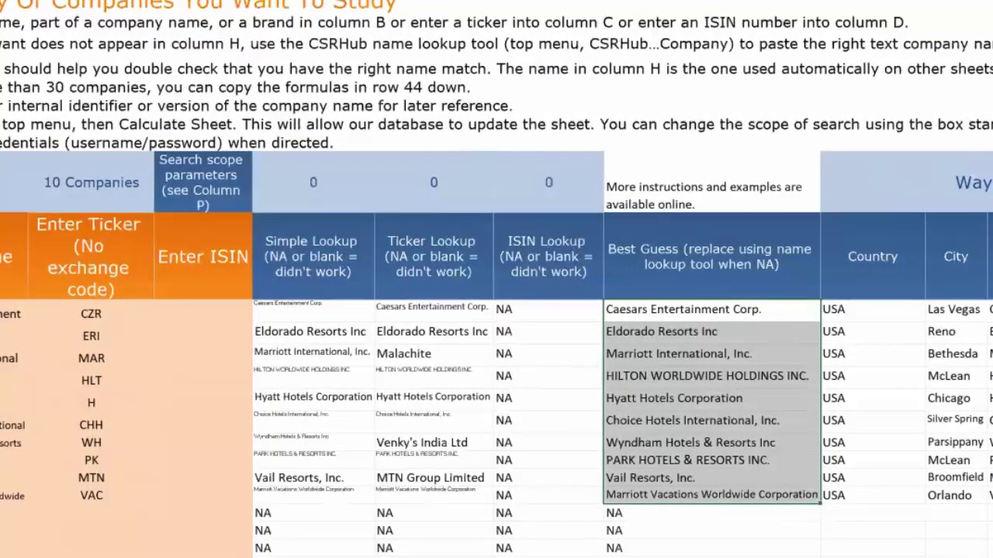
left_click_drag(493, 2, 545, 1)
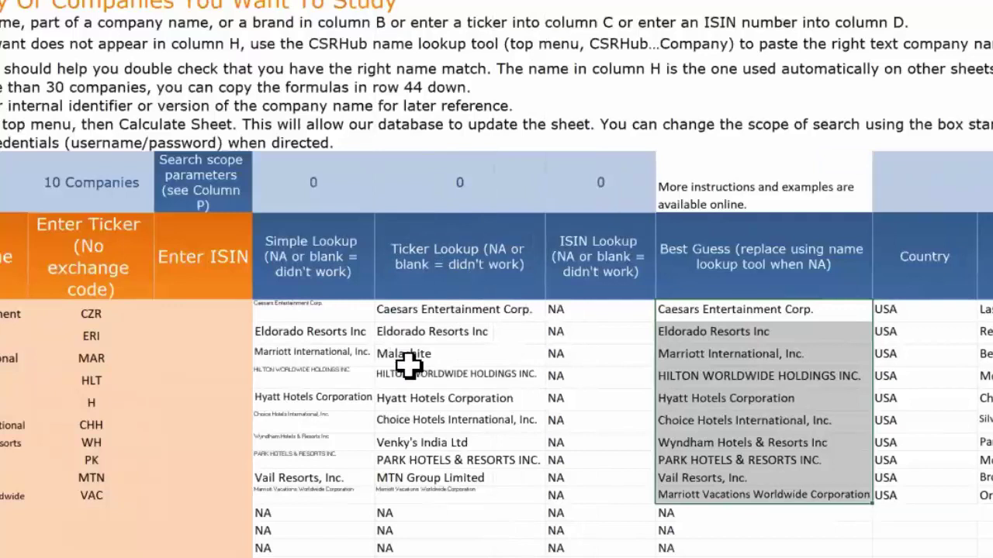
left_click(416, 357)
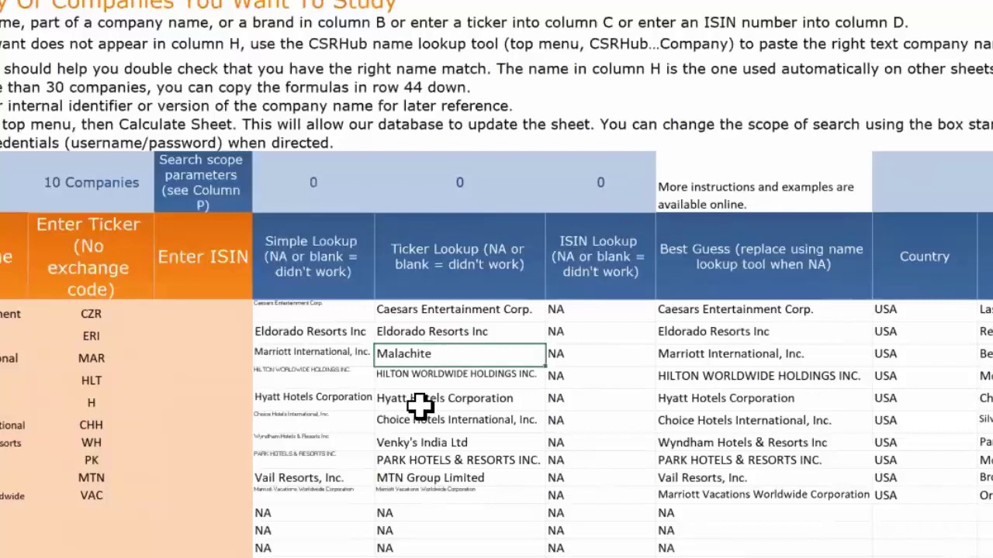
left_click(404, 439)
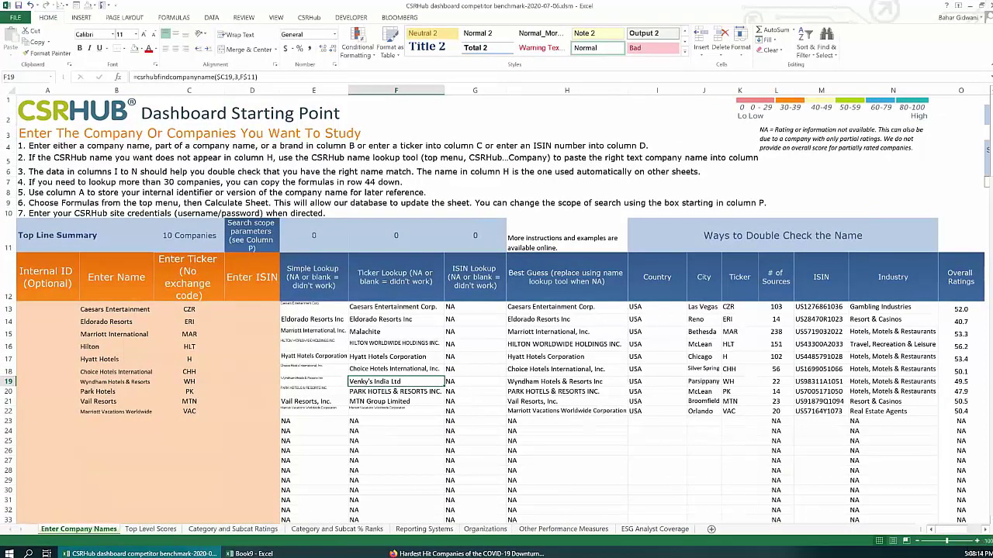
Step: Set Partially Rated and Not Rated to X for Name, Ticker and ISIN in the search scope controls, and recalculate the sheet
scroll(503, 305, "right", 1)
scroll(503, 305, "right", 5)
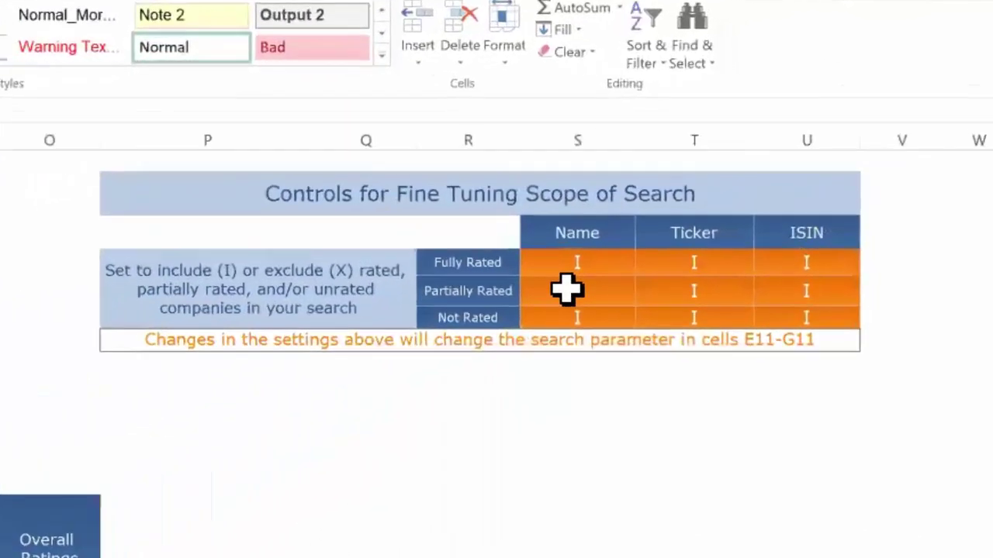
left_click(584, 295)
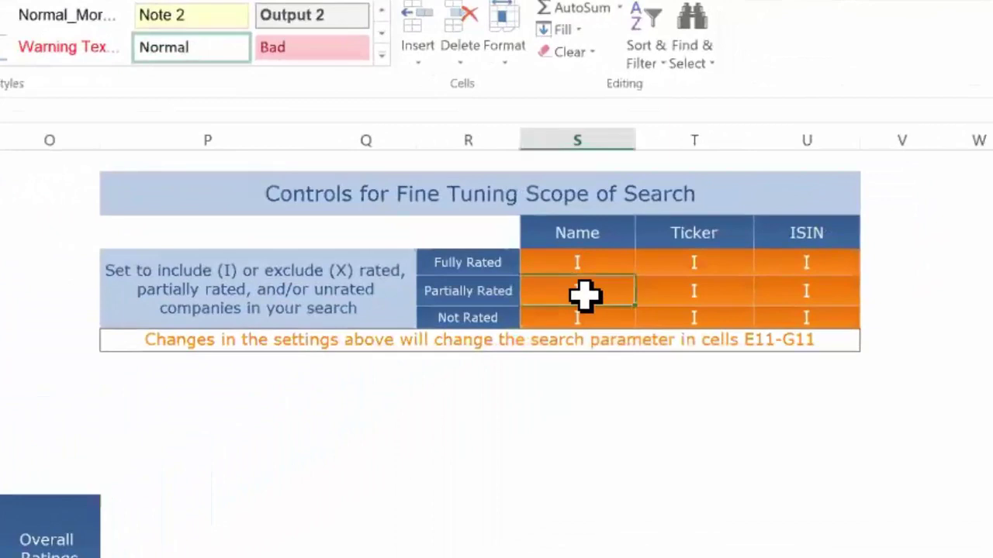
type("X")
key("Return")
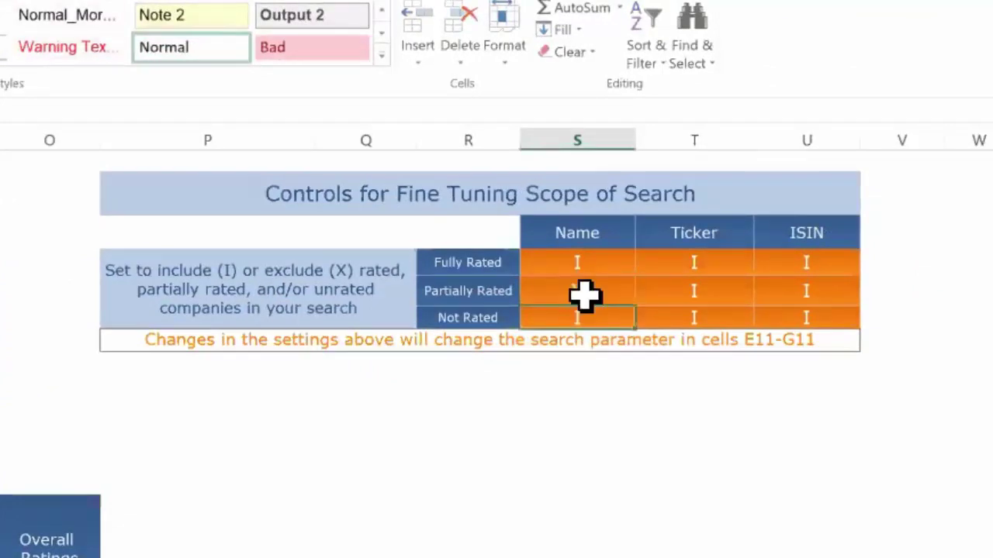
type("X")
key("Tab")
type("X")
key("Up")
type("X")
key("Tab")
type("X")
key("Return")
type("X")
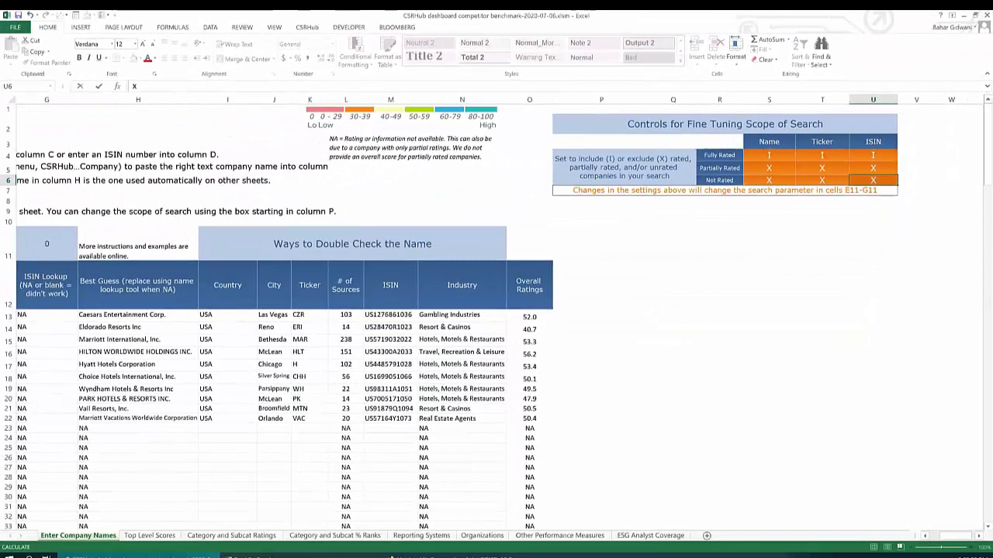
scroll(543, 481, "left", 3)
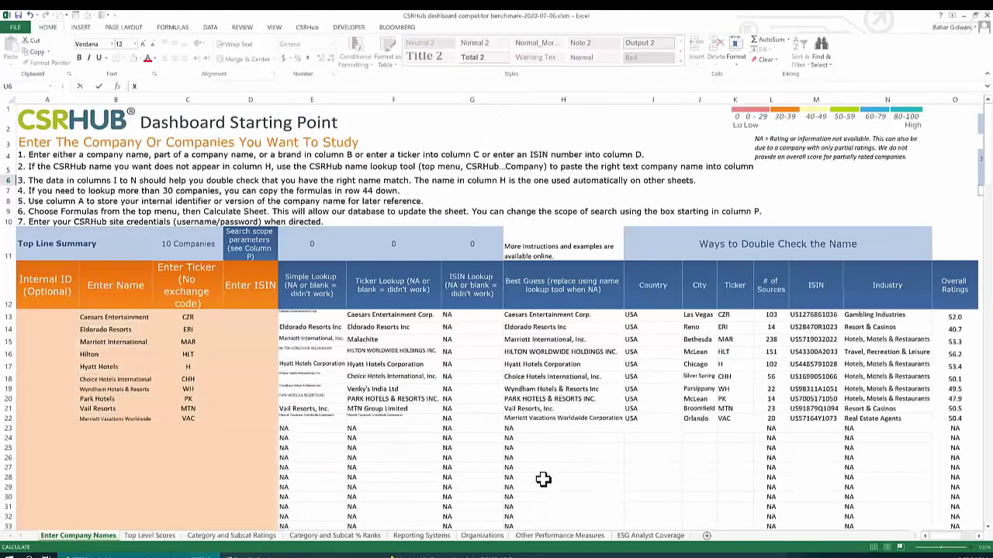
left_click(461, 328)
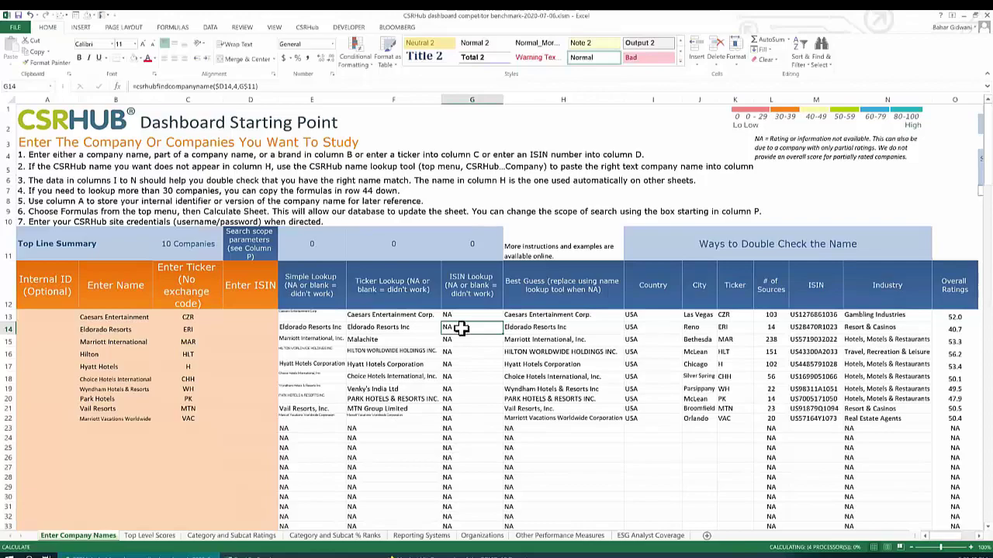
Step: Check the Ticker Lookup results for Marriott International, Wyndham Hotels & Resorts and Vail Resorts
left_click(359, 340)
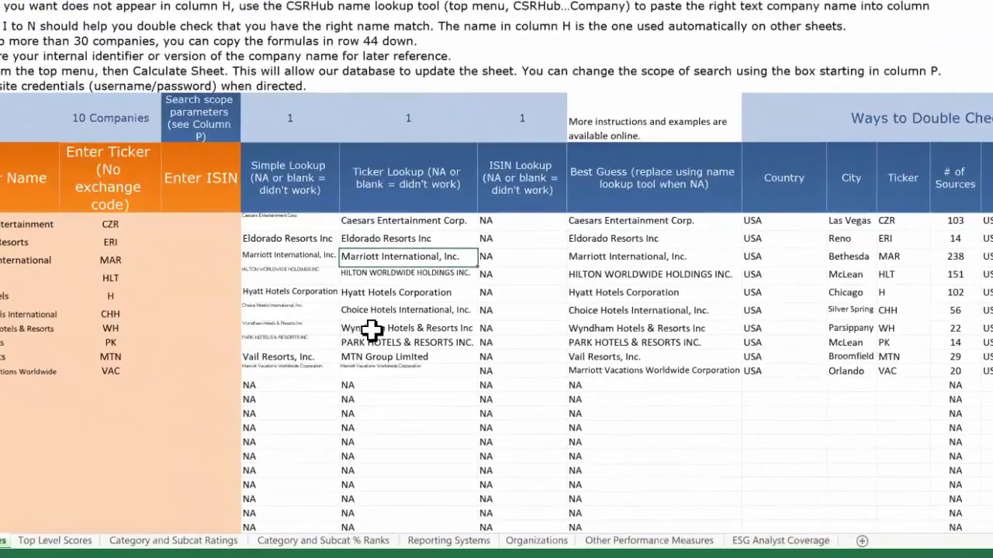
left_click(372, 329)
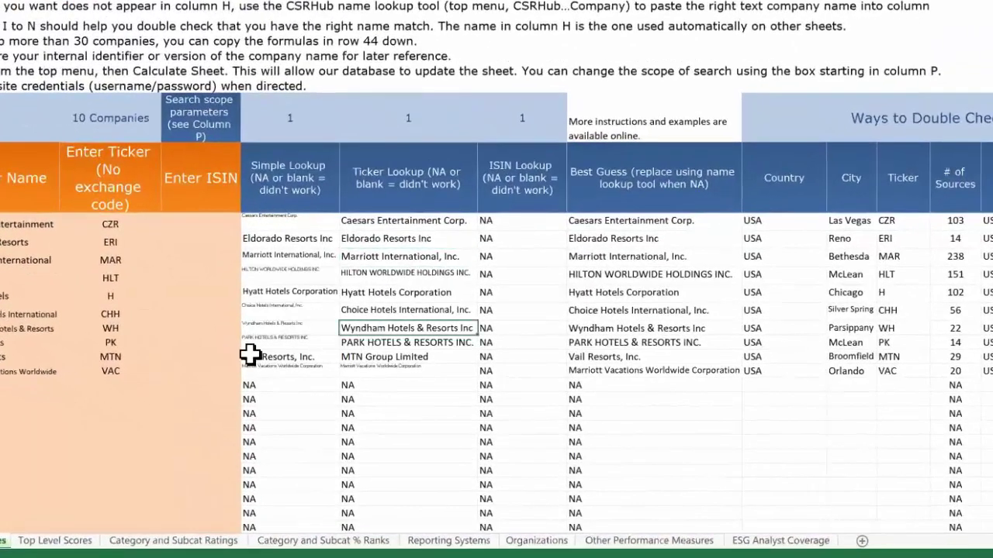
left_click(383, 356)
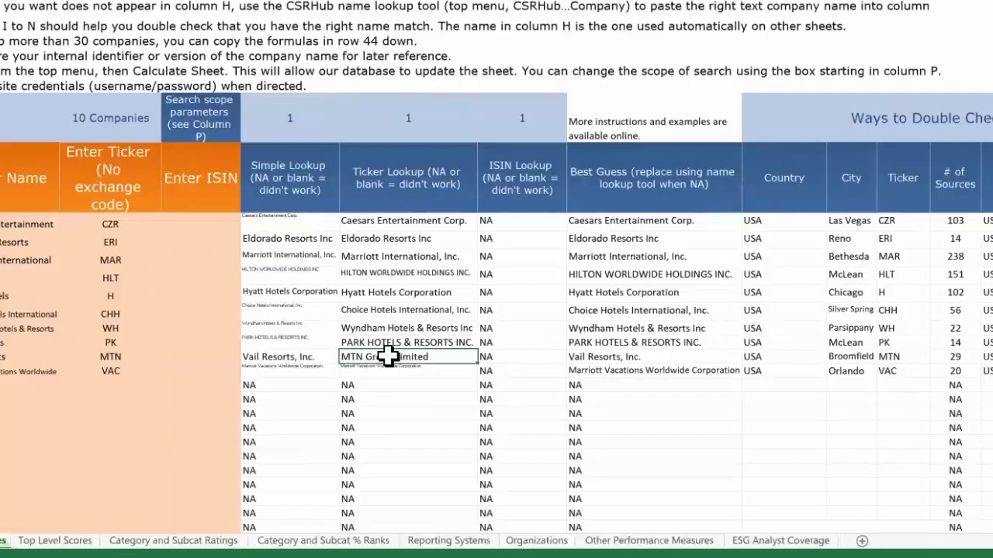
Step: Replace the Best Guess formula in H21 with Vail Resorts, Inc. using the CSRHub company lookup, searching for "vail re"
left_click(599, 357)
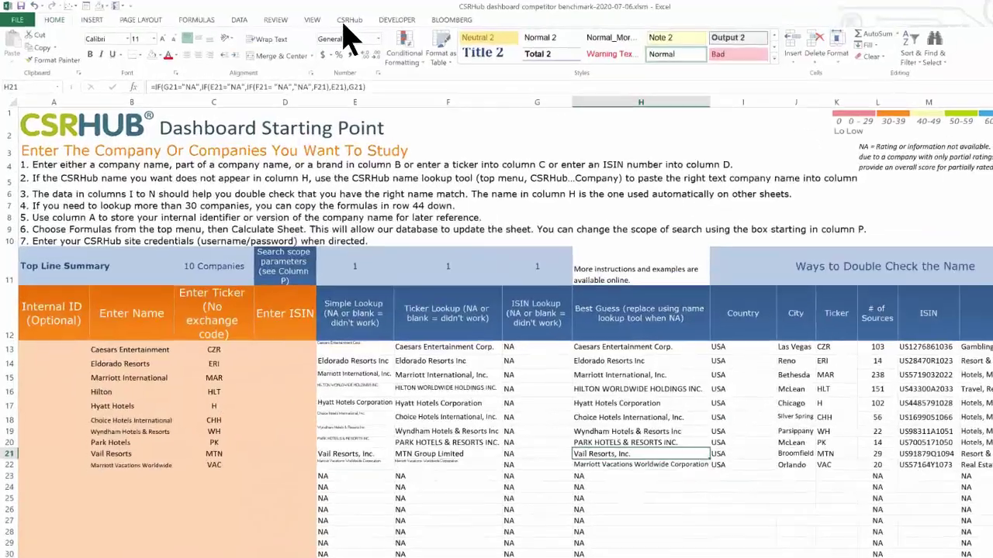
left_click(314, 18)
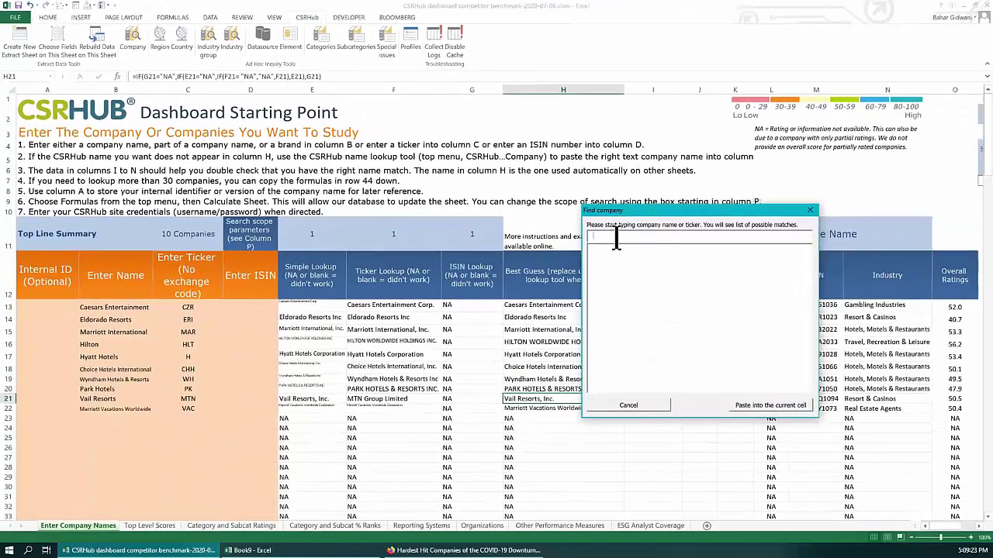
type("vail re")
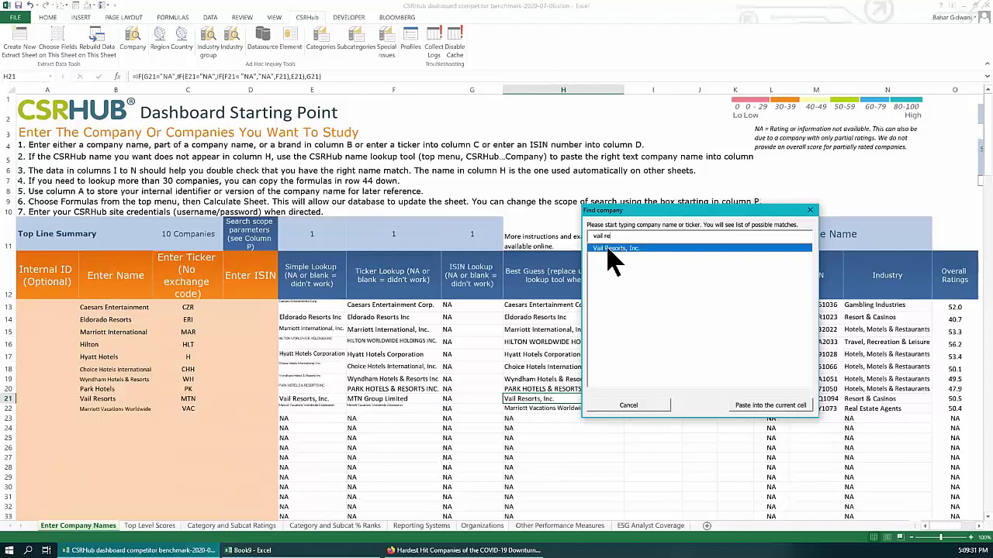
double_click(610, 249)
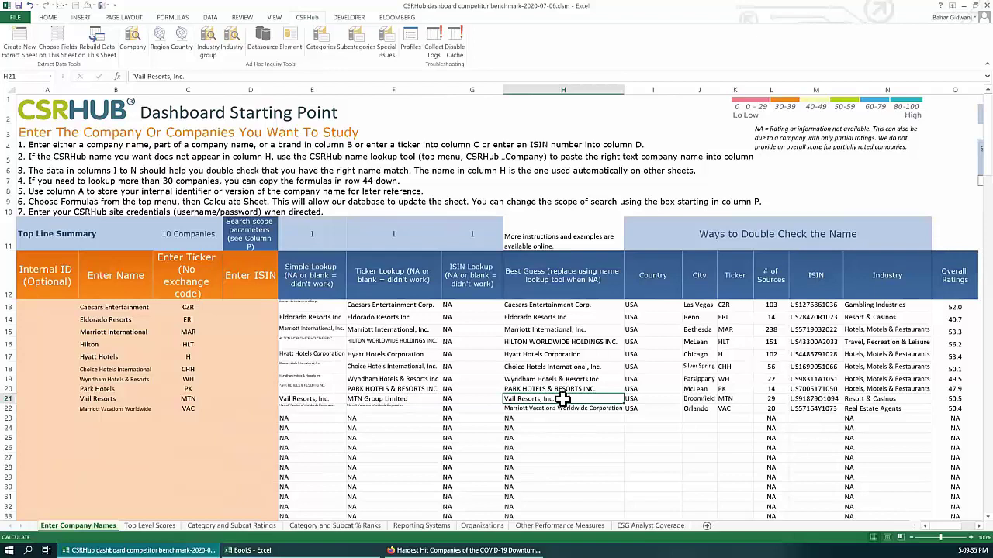
left_click(544, 388)
left_click(544, 398)
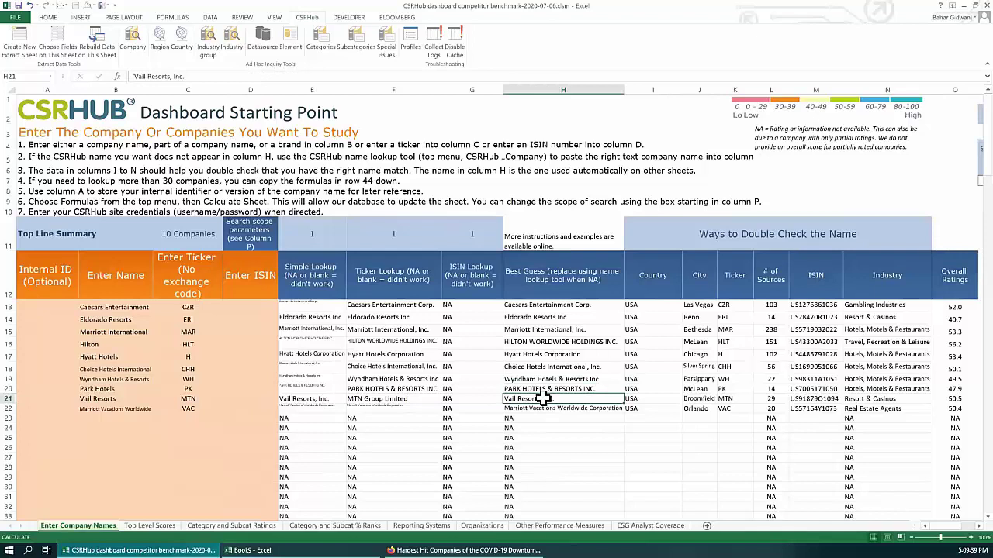